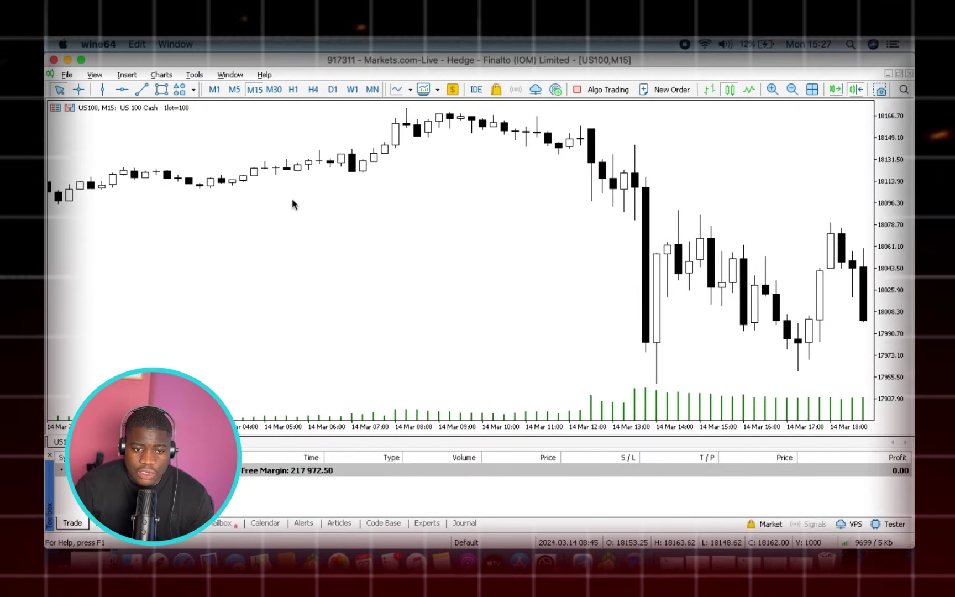
# - Briefly view the daily chart, then return to M15 with the latest 27 May candles and chart shift on
pyautogui.click(333, 89)
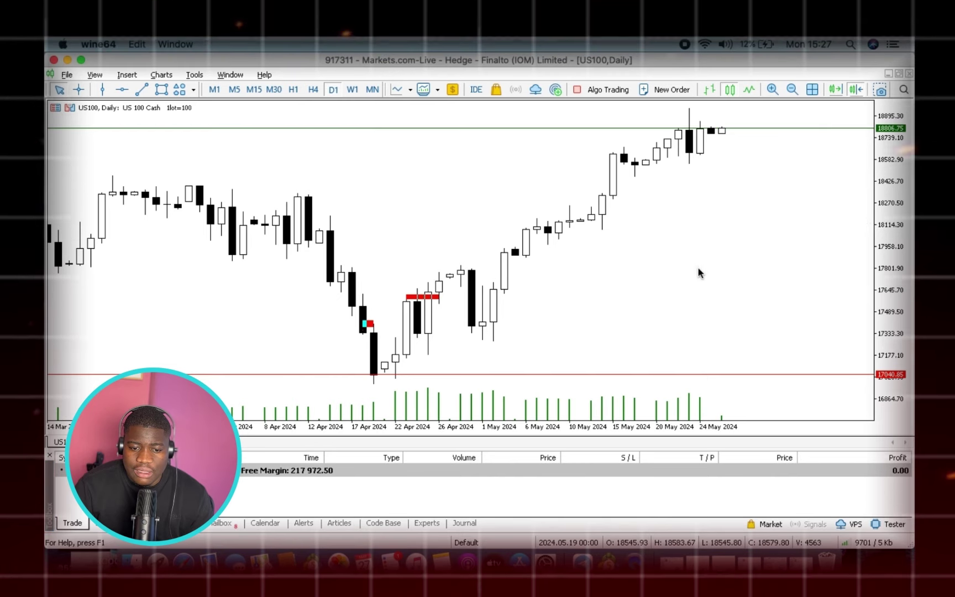
pyautogui.scroll(1, 801, 177)
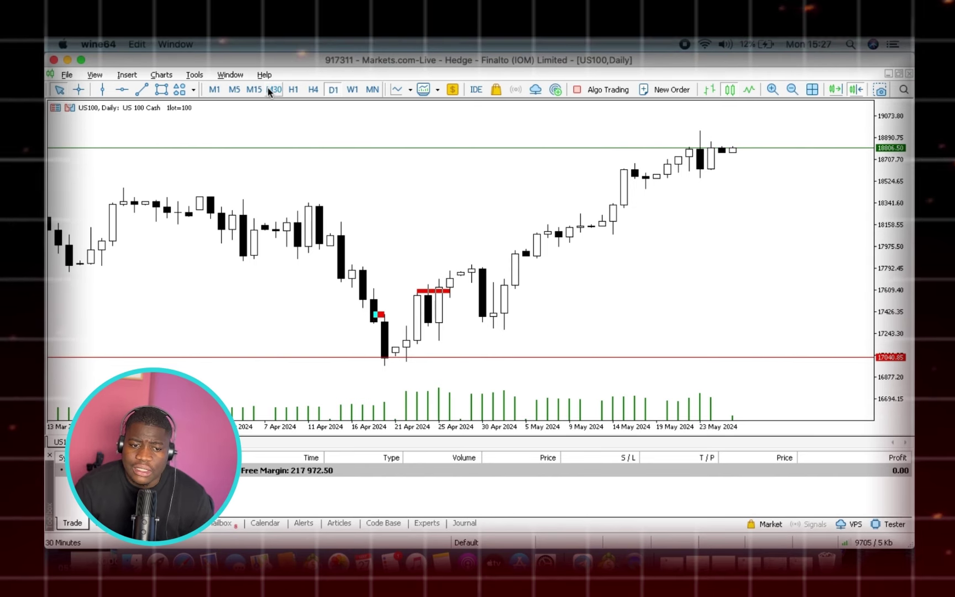
pyautogui.click(259, 93)
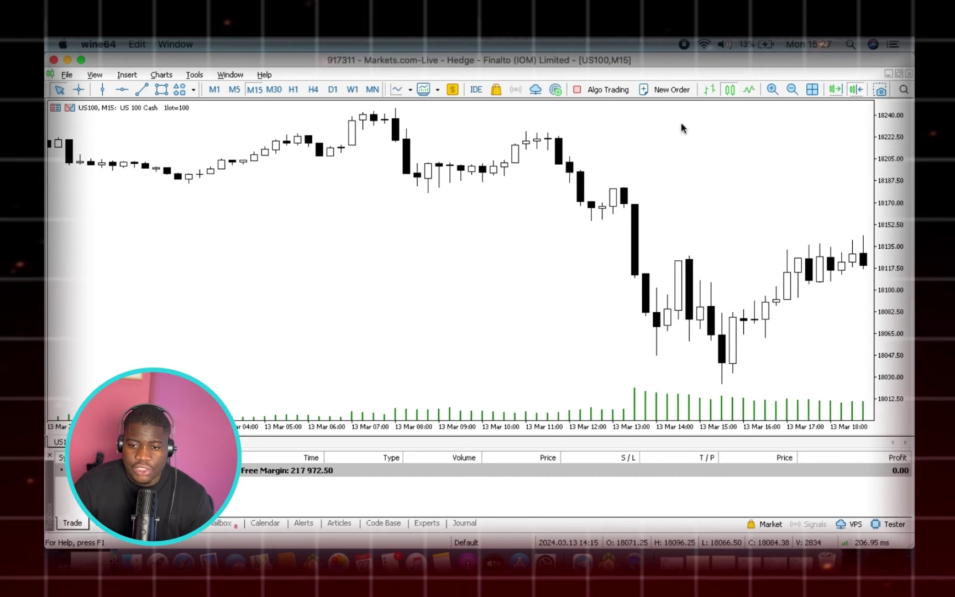
pyautogui.click(857, 91)
pyautogui.click(860, 95)
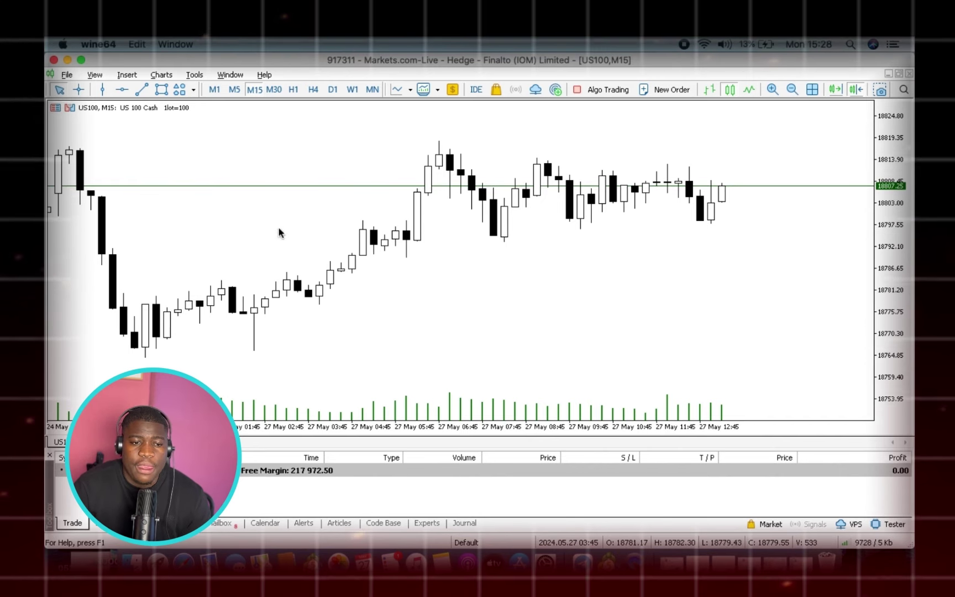
# - Draw a red rectangle around 18788–18797 from the 05:00 candles, extended past the latest candle
pyautogui.scroll(1, 199, 133)
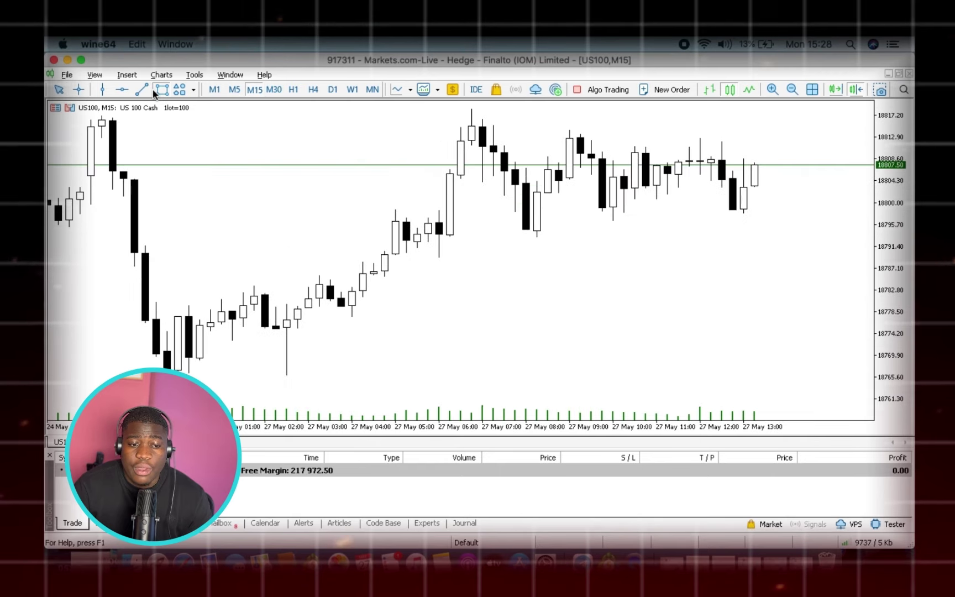
pyautogui.click(160, 91)
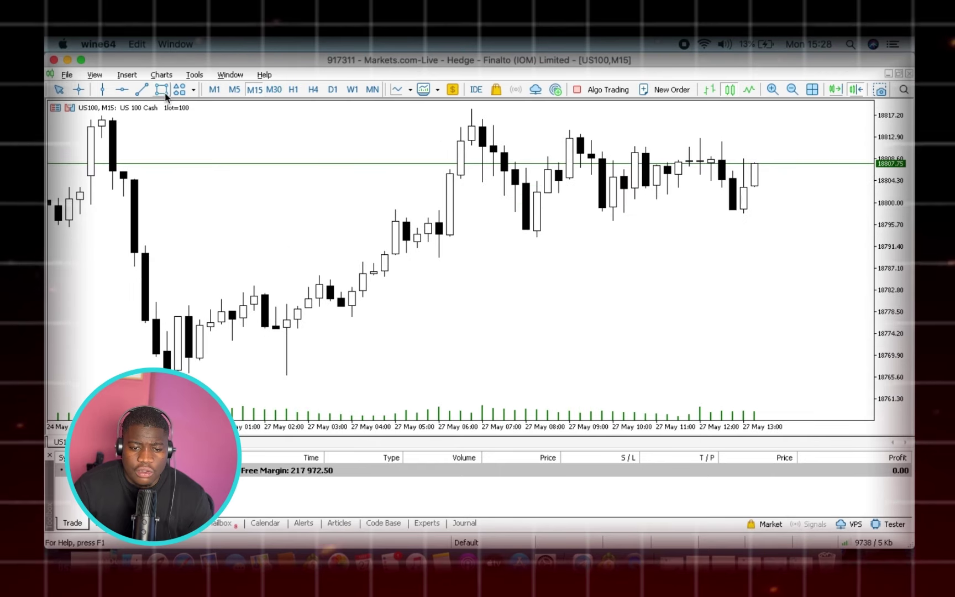
pyautogui.moveTo(404, 217); pyautogui.dragTo(798, 264)
pyautogui.moveTo(798, 217); pyautogui.dragTo(774, 213)
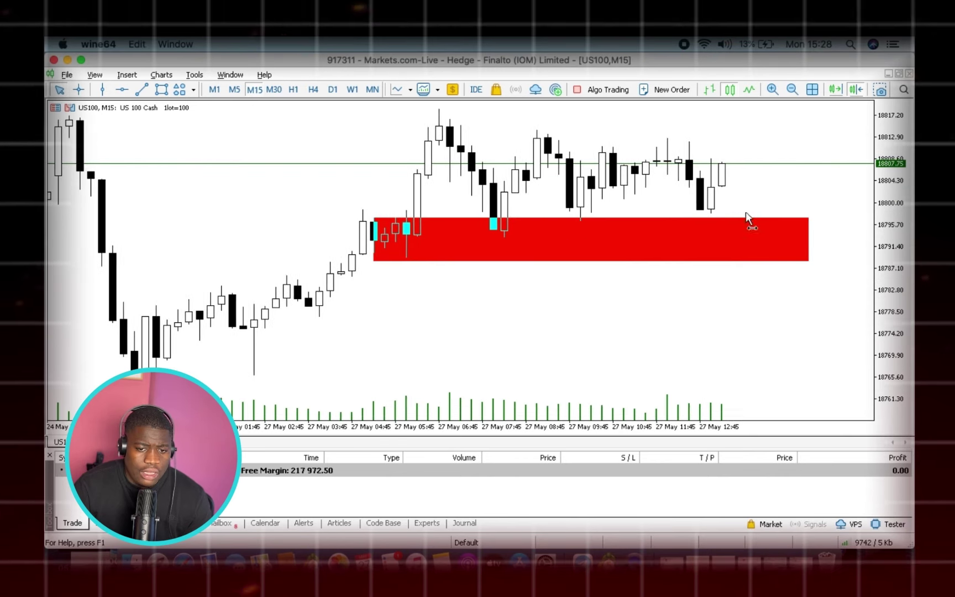
pyautogui.moveTo(904, 121); pyautogui.dragTo(905, 210)
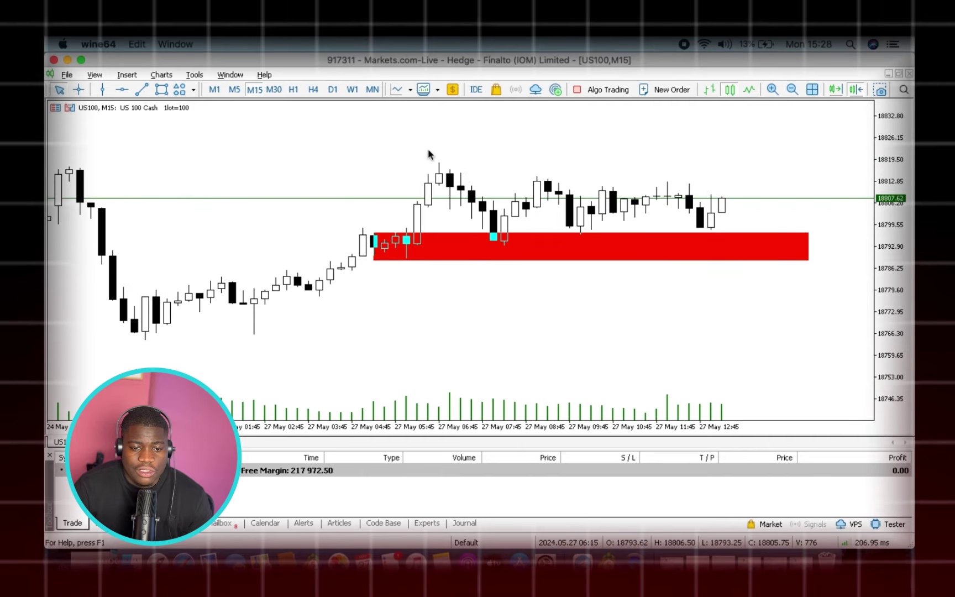
# - Draw a red trend line from the 06:00 high near 18818 across past the latest candle
pyautogui.click(141, 89)
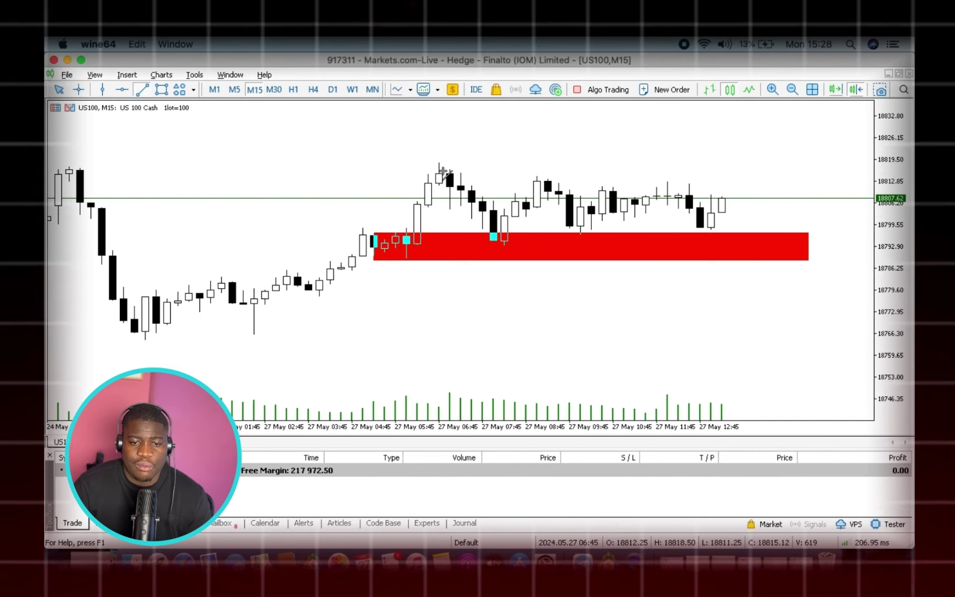
pyautogui.moveTo(439, 162); pyautogui.dragTo(478, 163)
pyautogui.moveTo(567, 163); pyautogui.dragTo(819, 163)
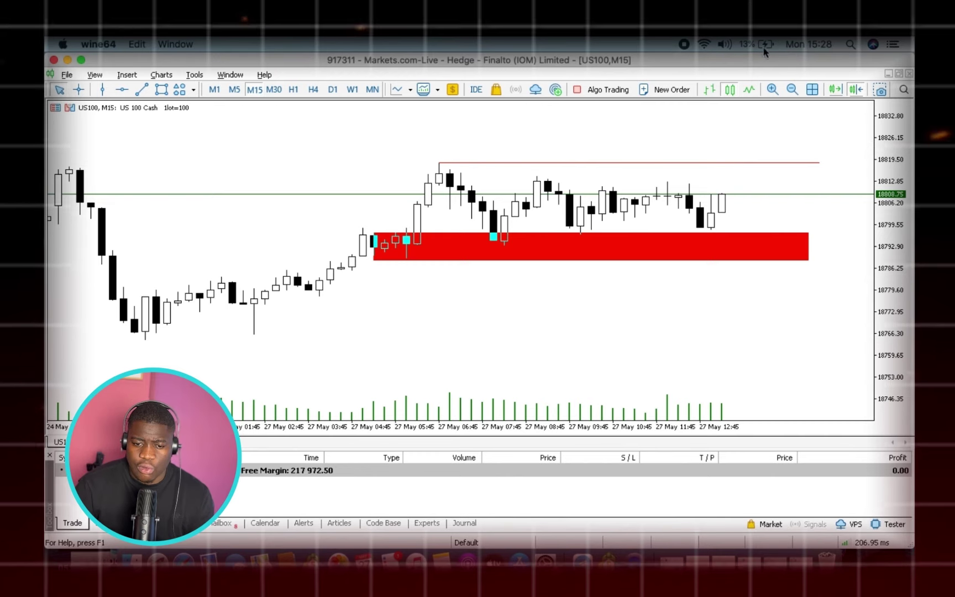
pyautogui.moveTo(881, 243); pyautogui.dragTo(882, 188)
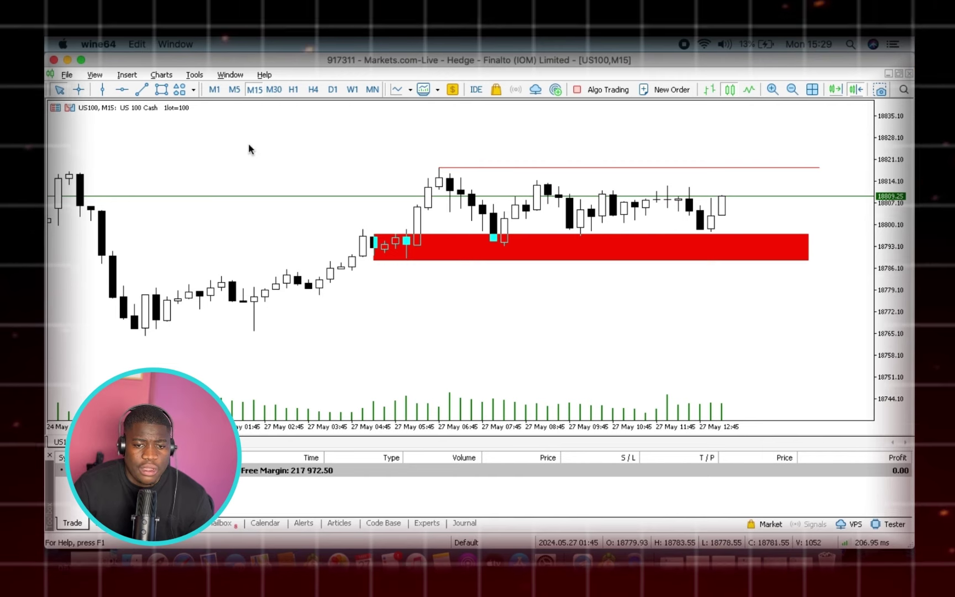
# - Zoom out to 22 May and place a red horizontal level at 18845.54 on the 24 May highs
pyautogui.click(789, 92)
pyautogui.click(792, 90)
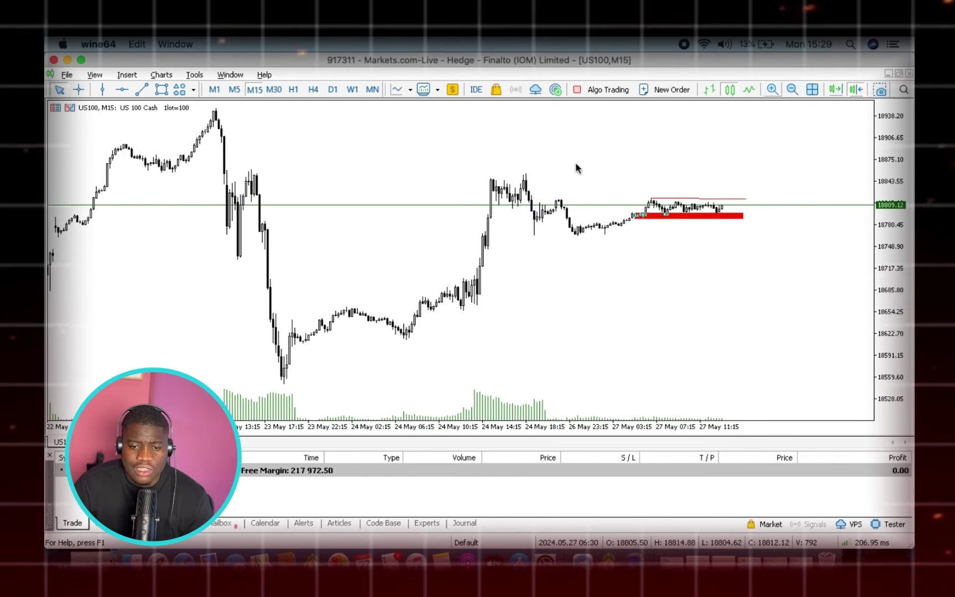
pyautogui.click(121, 90)
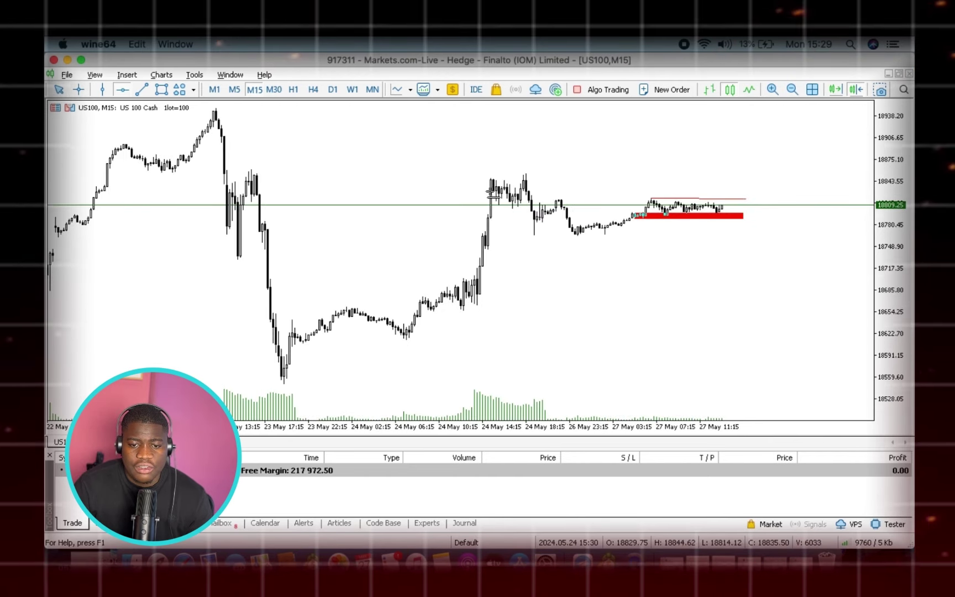
pyautogui.click(487, 182)
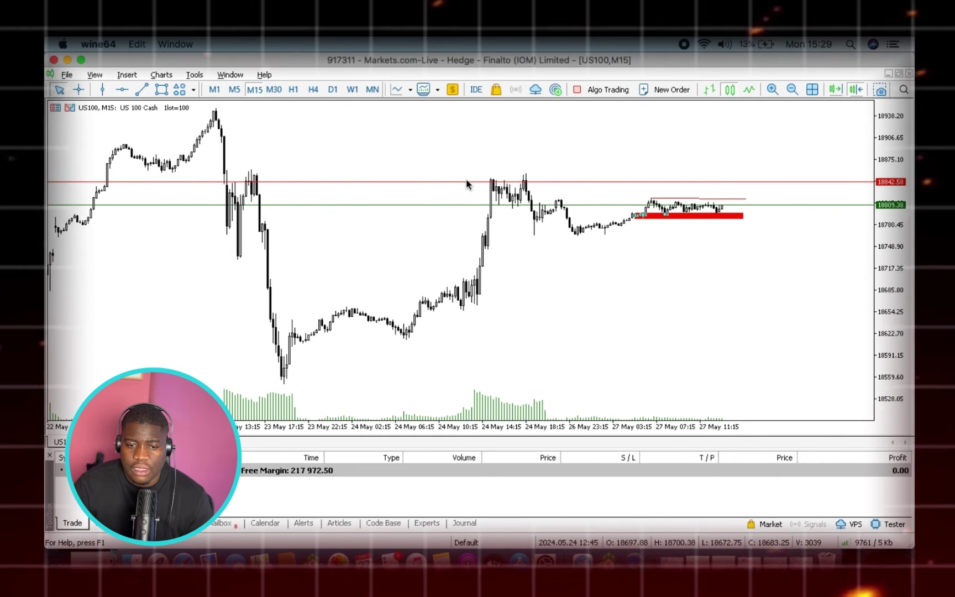
pyautogui.moveTo(466, 180); pyautogui.dragTo(458, 179)
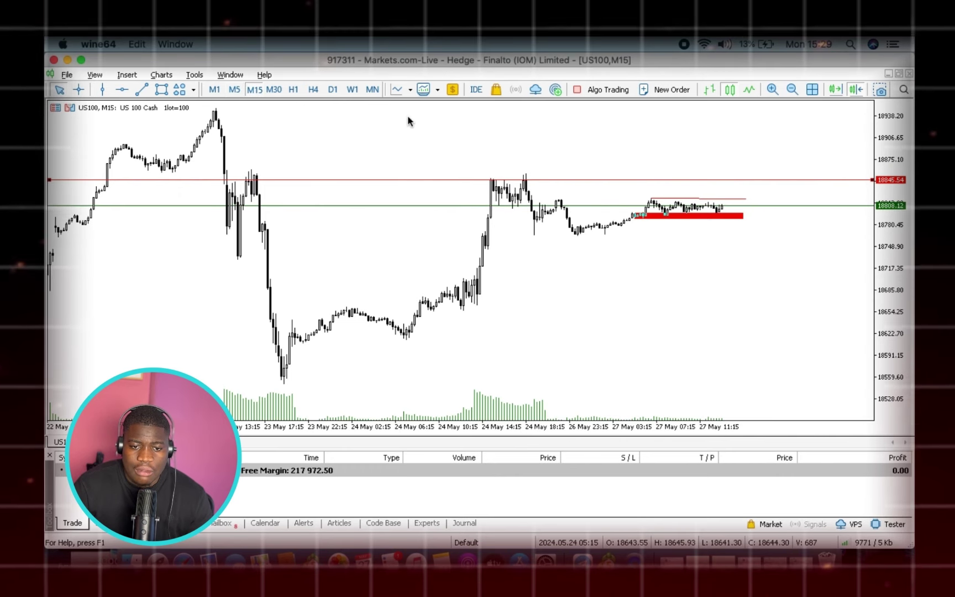
pyautogui.click(772, 89)
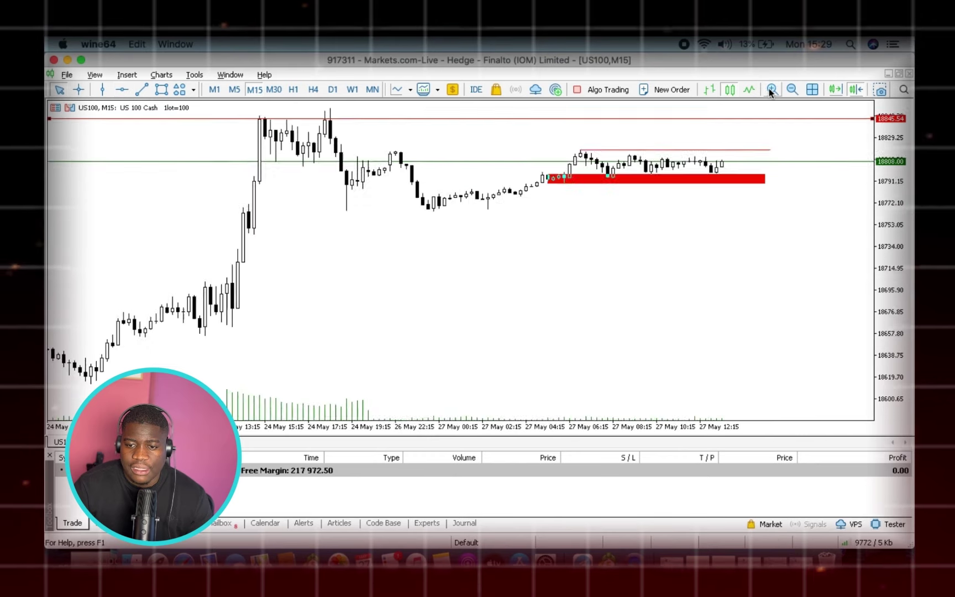
# - Open a 0.2-lot US100 market buy, filled at 18810.38
pyautogui.click(772, 89)
pyautogui.moveTo(884, 138); pyautogui.dragTo(886, 158)
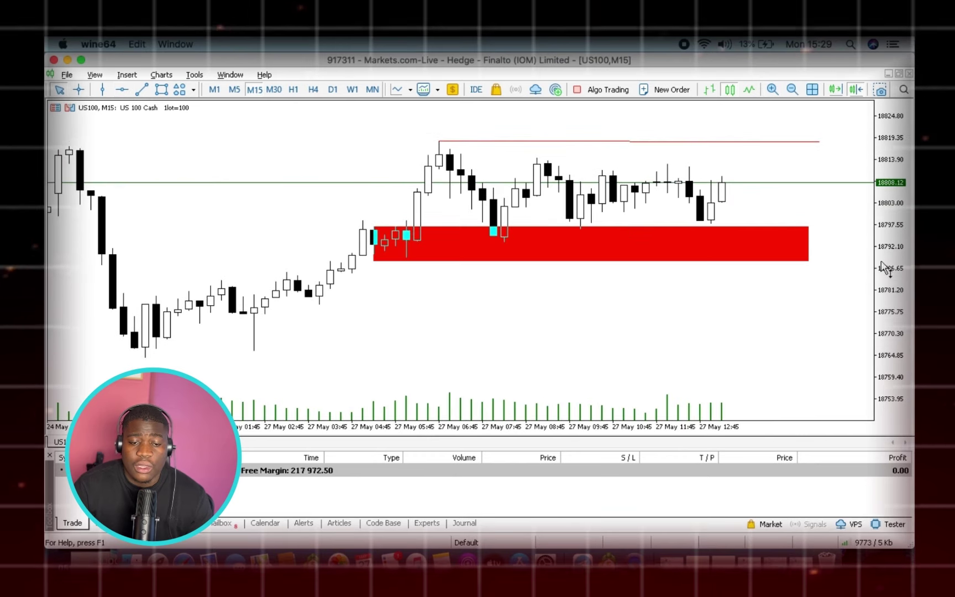
pyautogui.click(672, 90)
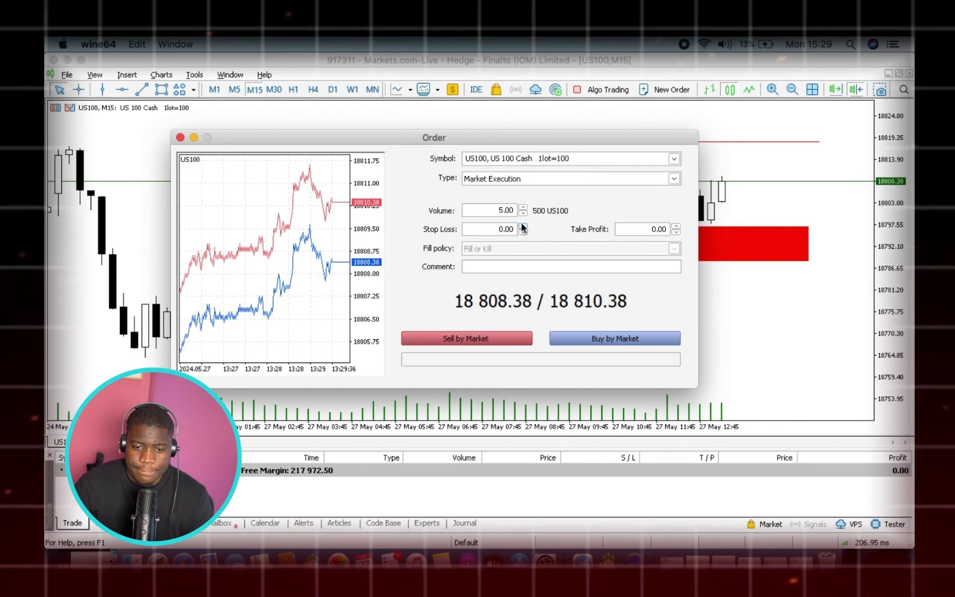
pyautogui.doubleClick(504, 210)
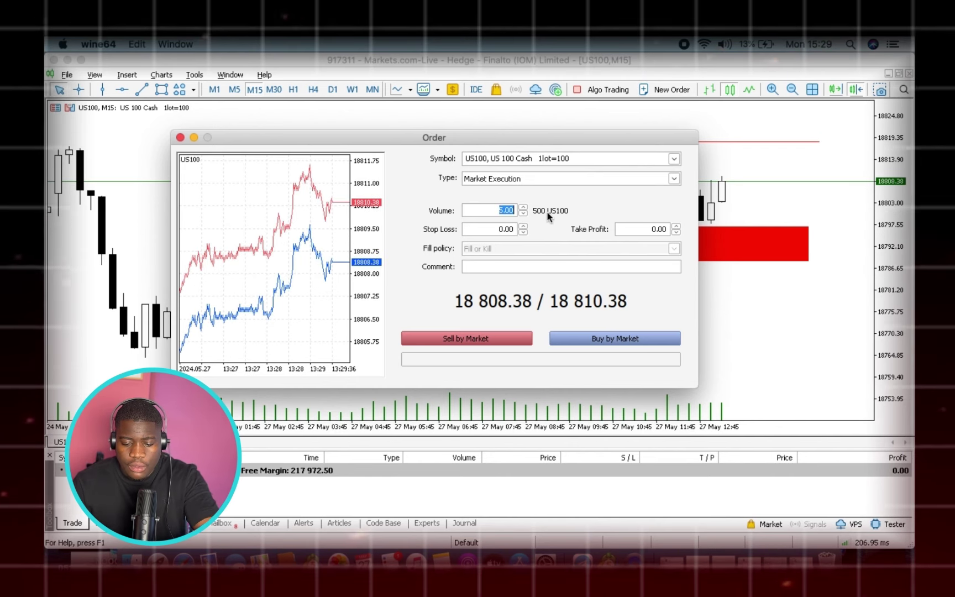
pyautogui.write('0.50')
pyautogui.write('2')
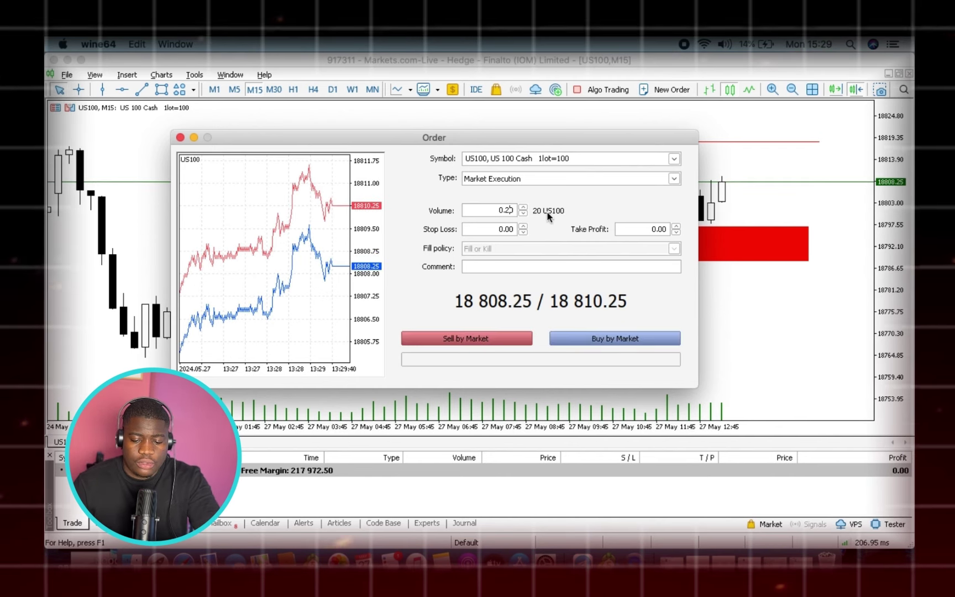
pyautogui.click(600, 339)
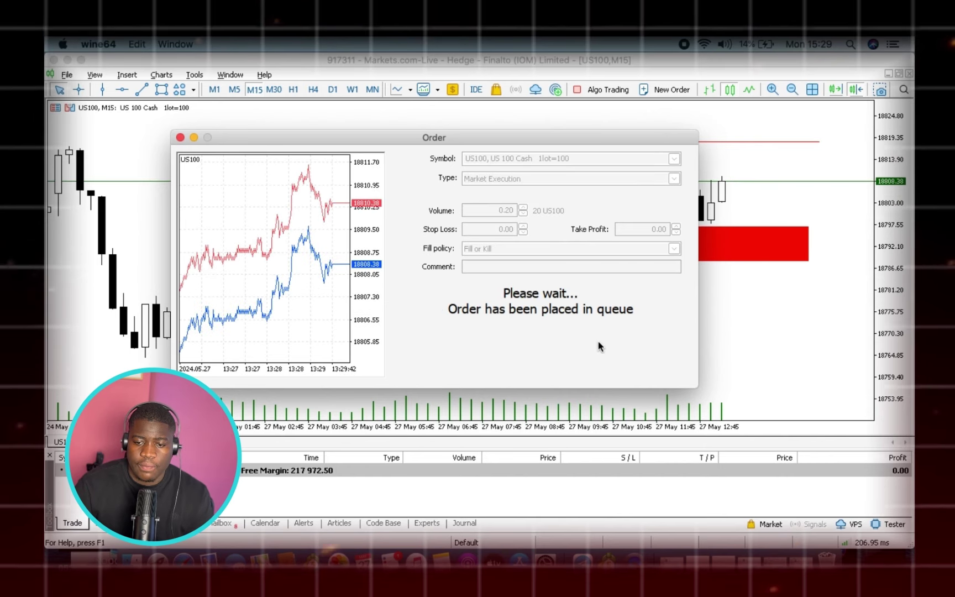
pyautogui.moveTo(891, 149); pyautogui.dragTo(896, 228)
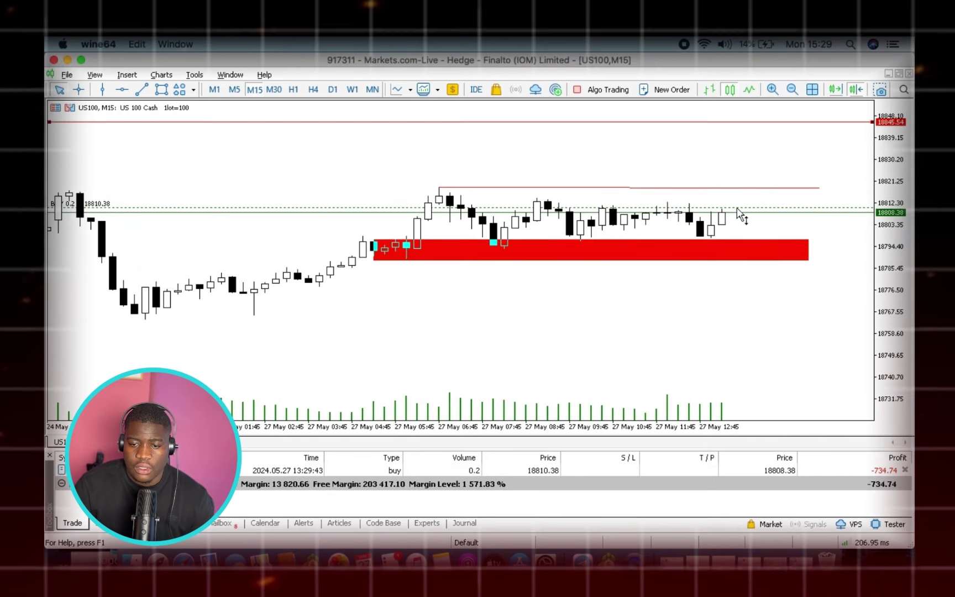
# - Set the buy's stop loss to 18785.95, below the red demand zone
pyautogui.moveTo(736, 208); pyautogui.dragTo(757, 271)
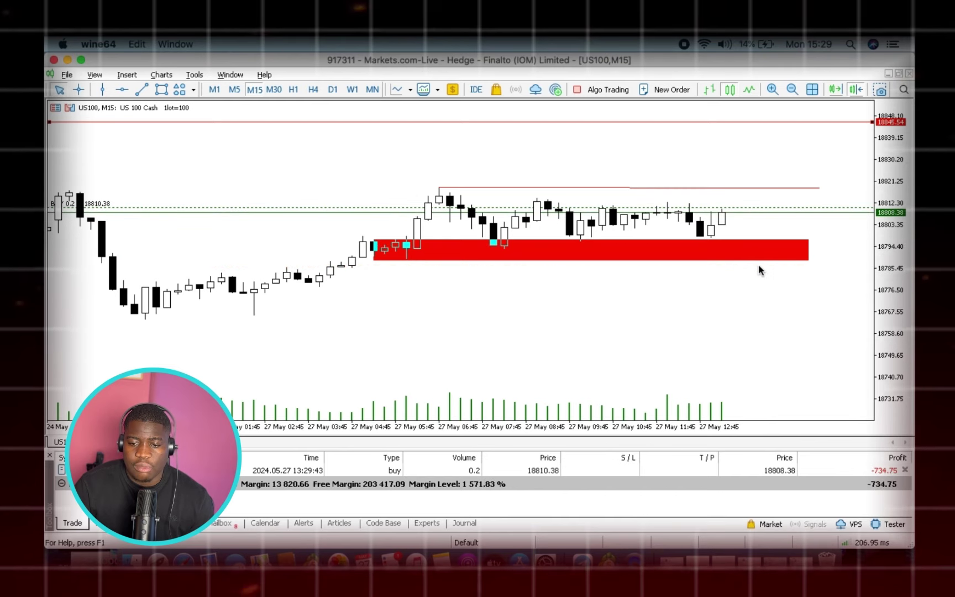
pyautogui.moveTo(897, 257); pyautogui.dragTo(643, 204)
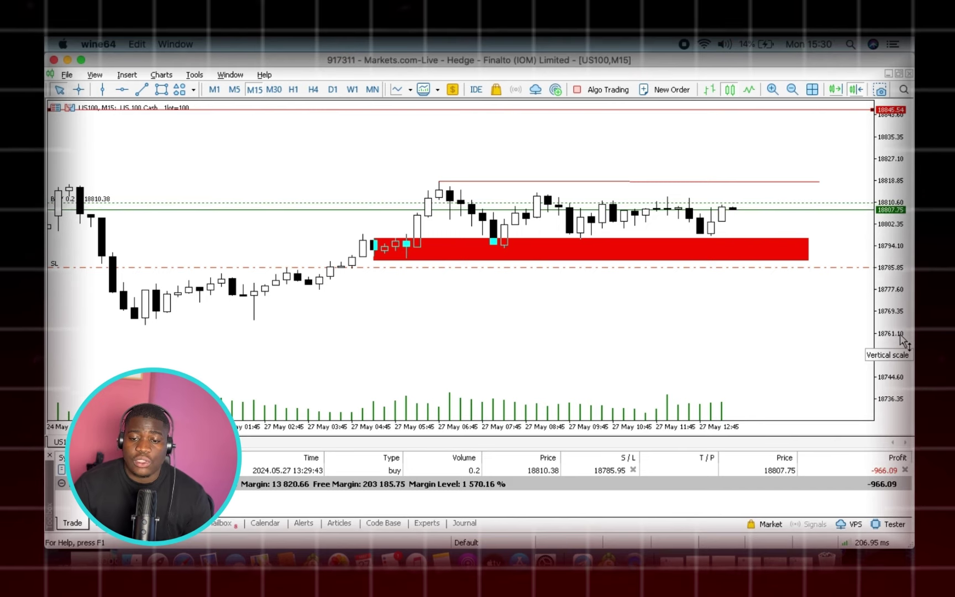
pyautogui.moveTo(900, 176); pyautogui.dragTo(901, 227)
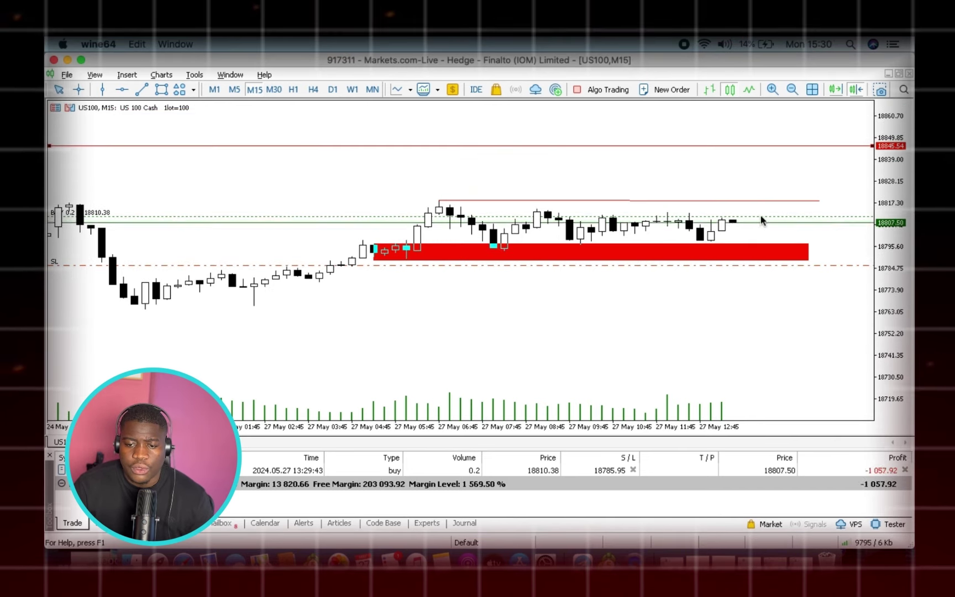
# - Raise the take profit to 18844.68 and move the red horizontal level up to 18850.28
pyautogui.moveTo(753, 210); pyautogui.dragTo(733, 149)
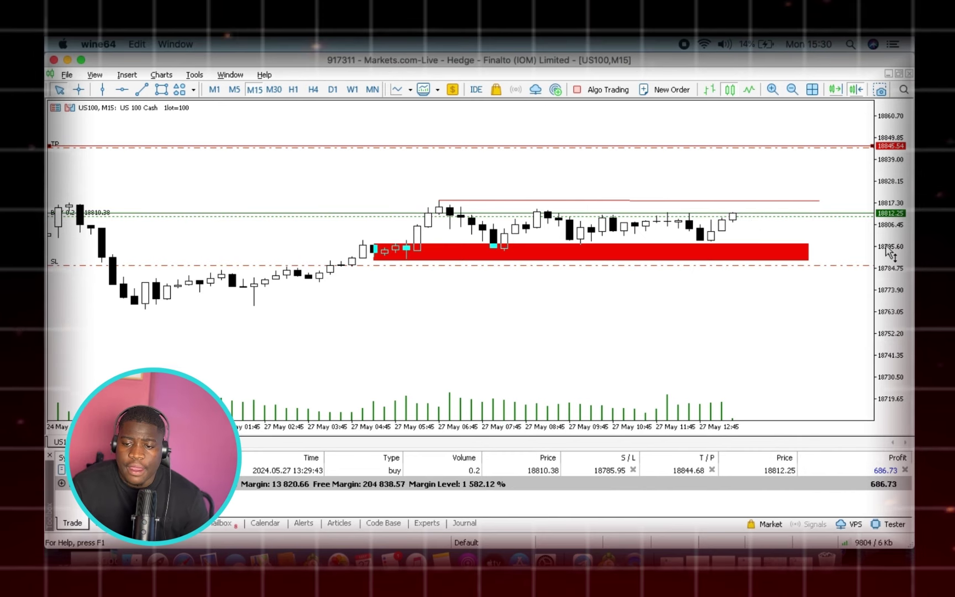
pyautogui.moveTo(894, 182); pyautogui.dragTo(900, 277)
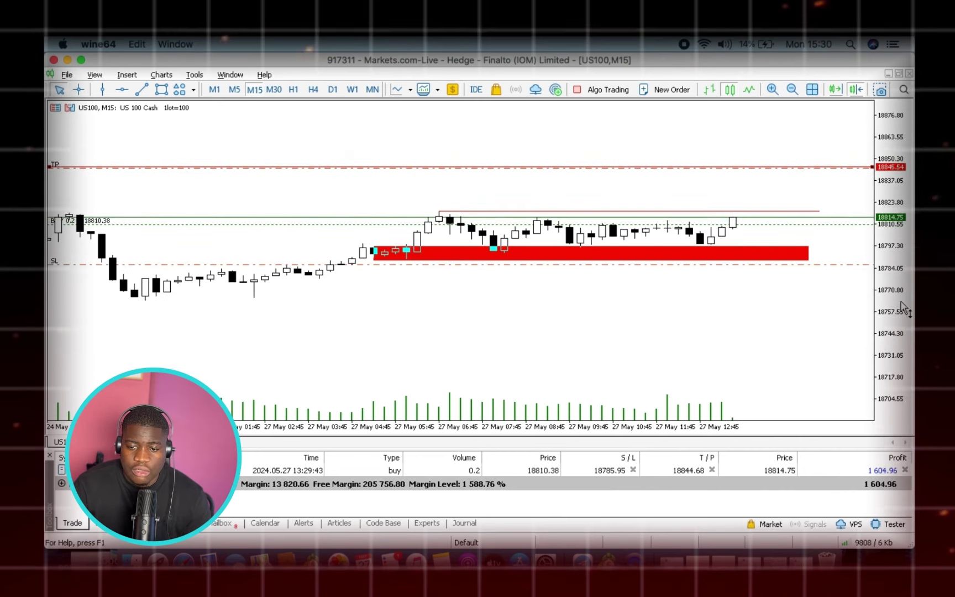
pyautogui.moveTo(898, 292); pyautogui.dragTo(896, 276)
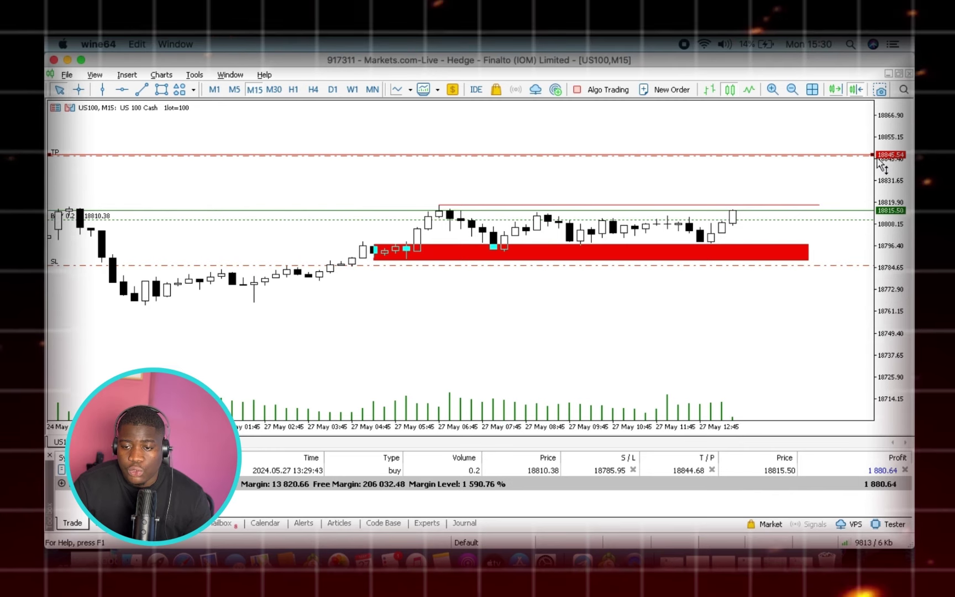
pyautogui.moveTo(880, 160); pyautogui.dragTo(872, 149)
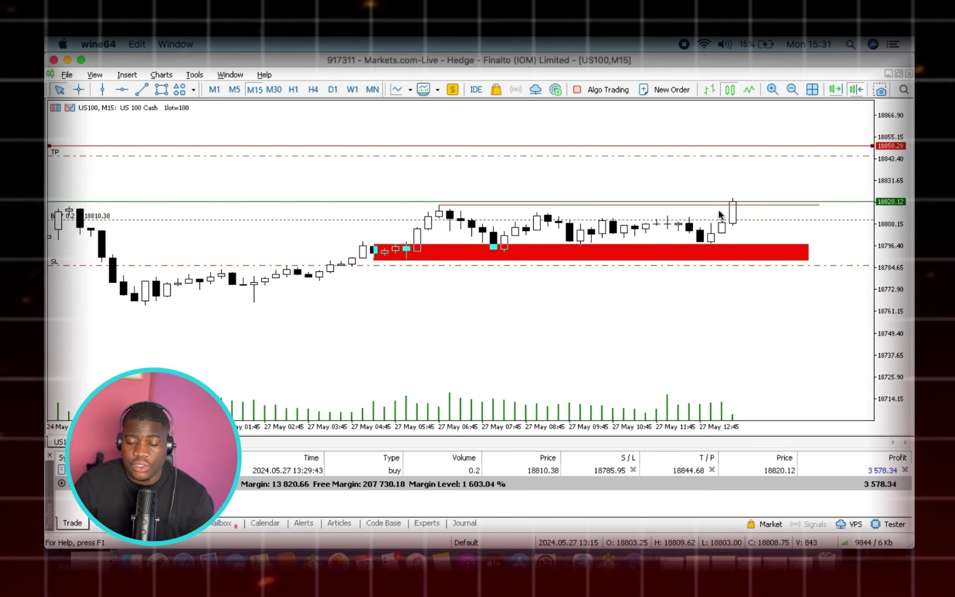
# - Rescale the chart as the buy reaches about 4,177 profit, then switch to Telegram
pyautogui.moveTo(898, 222)
pyautogui.mouseDown()
pyautogui.moveTo(887, 193)
pyautogui.moveTo(888, 205)
pyautogui.mouseUp()
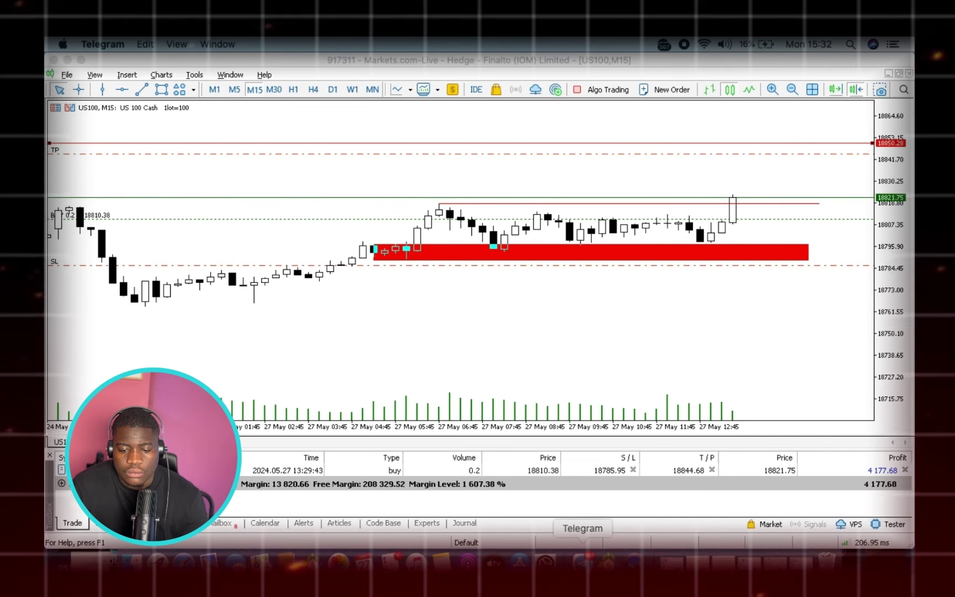
pyautogui.click(583, 562)
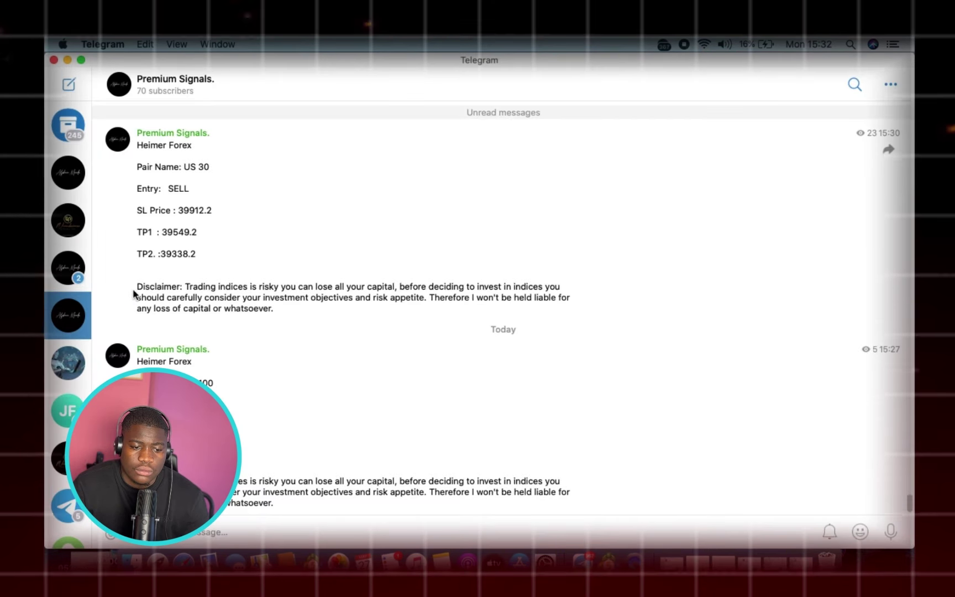
# - Review the US 100 buy signal (SL 18781.1, TP 18822.3), then open Alphaa Maale Community
pyautogui.scroll(2, 167, 317)
pyautogui.scroll(-3, 167, 317)
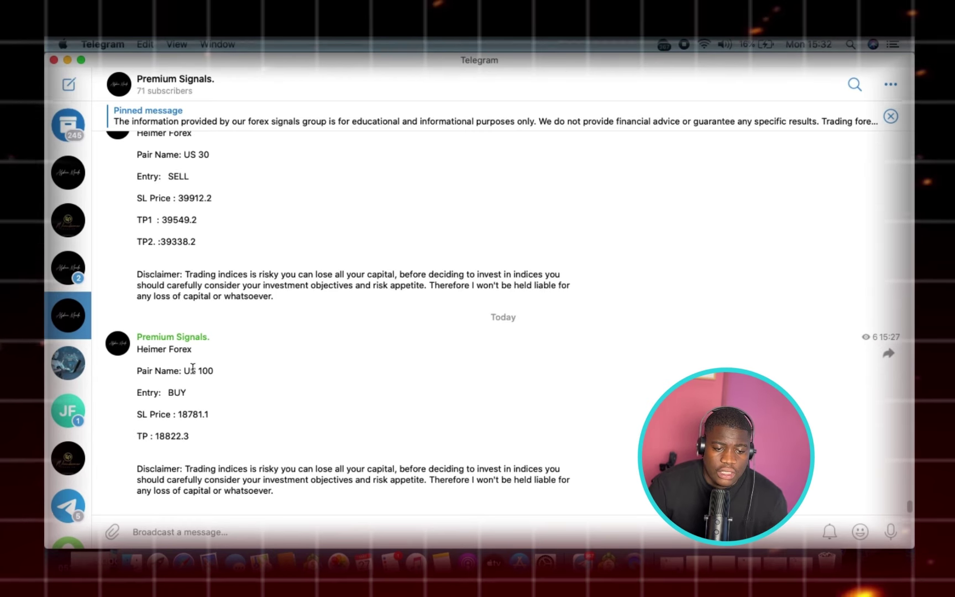
pyautogui.moveTo(183, 371); pyautogui.dragTo(228, 371)
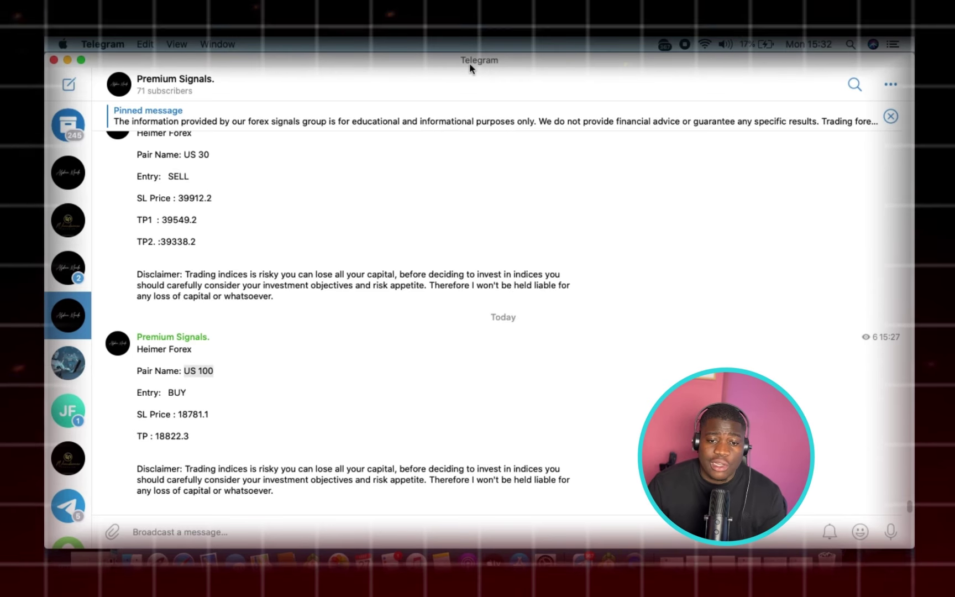
pyautogui.click(79, 270)
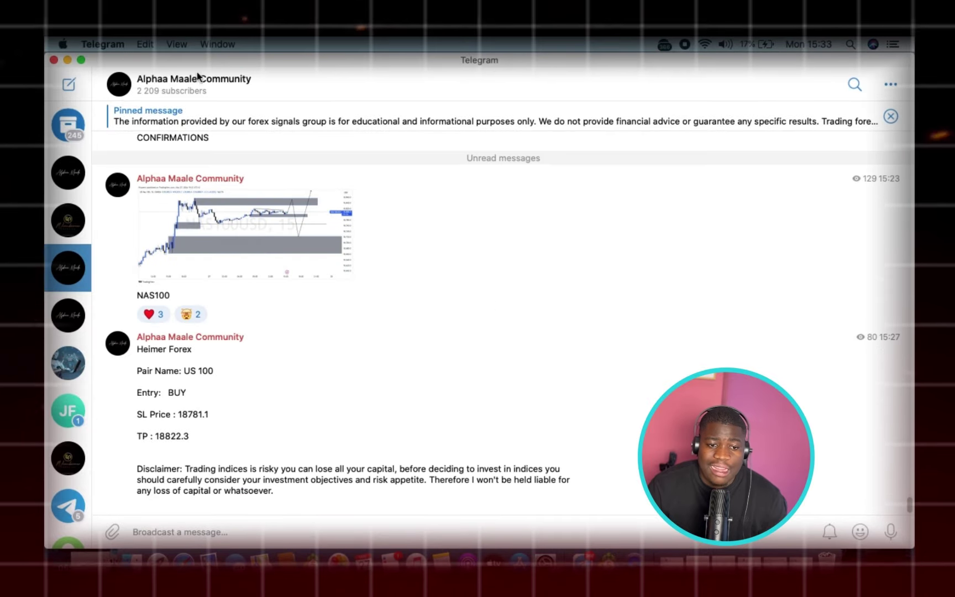
# - Scroll through the Alphaa Maale Community chart posts, then return to MetaTrader 5
pyautogui.scroll(10, 450, 333)
pyautogui.scroll(-5, 451, 331)
pyautogui.scroll(15, 440, 312)
pyautogui.scroll(3, 434, 315)
pyautogui.scroll(-10, 433, 316)
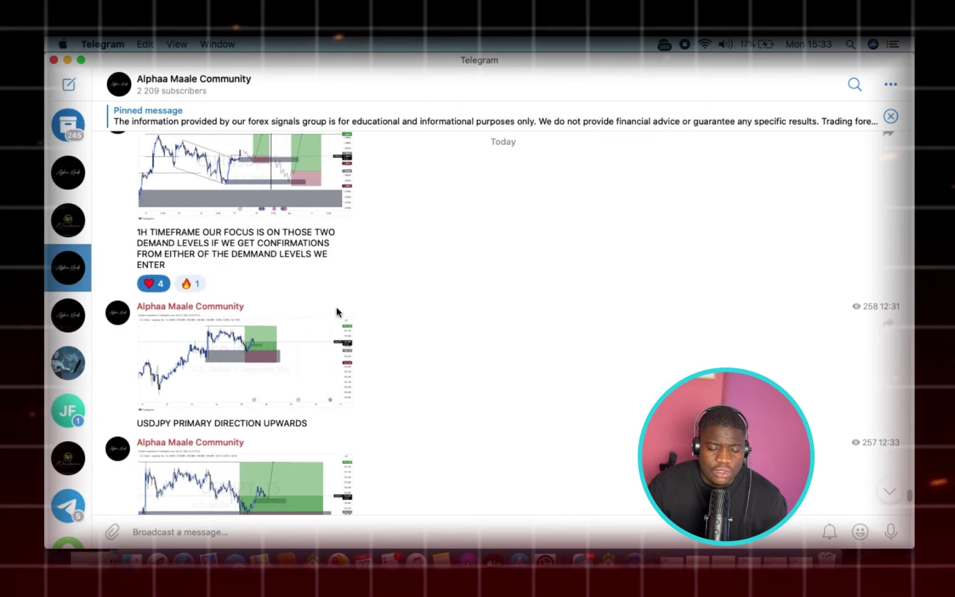
pyautogui.scroll(-8, 446, 312)
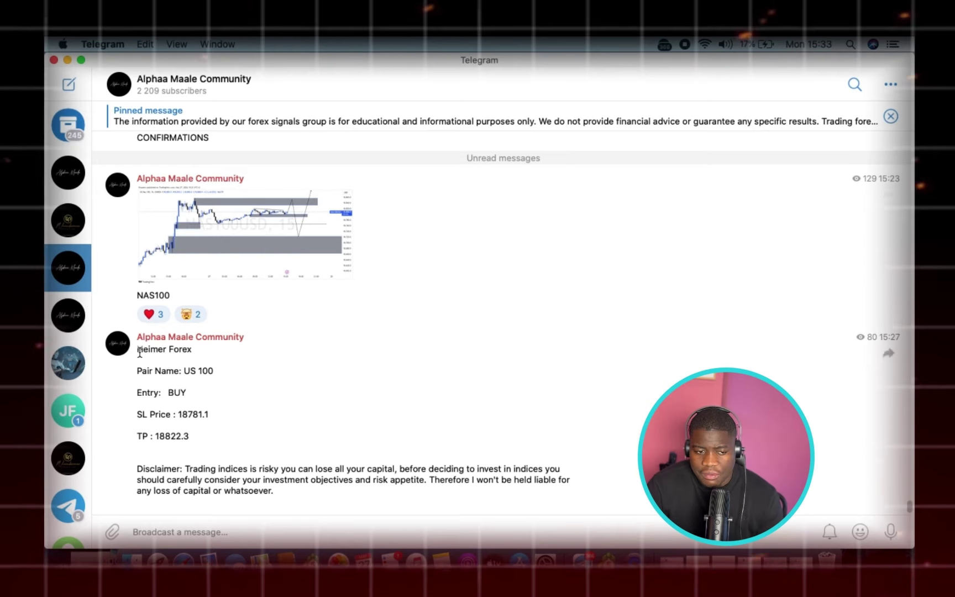
pyautogui.click(609, 562)
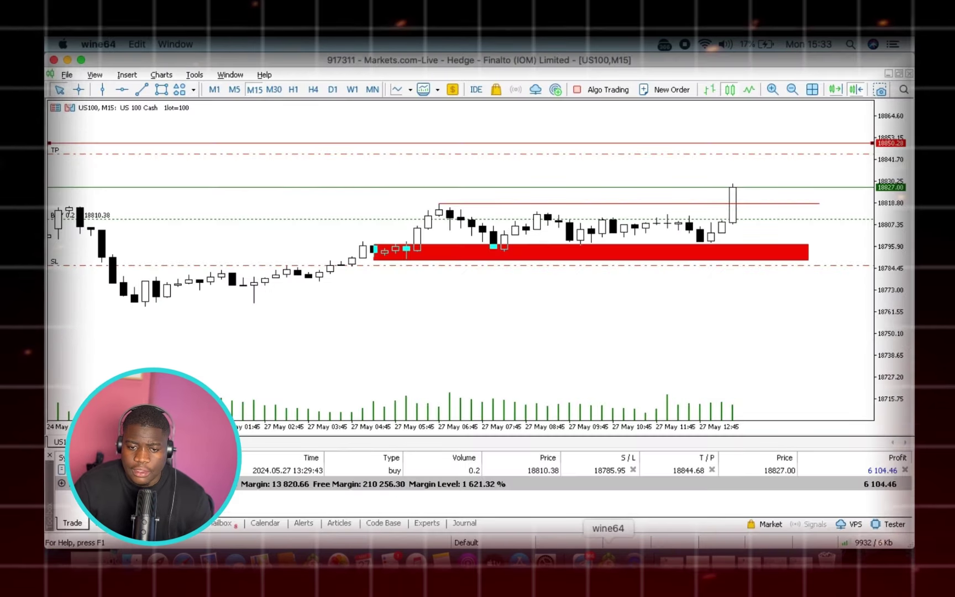
# - Rescale the price axis and switch the US100 chart to H1
pyautogui.moveTo(904, 299)
pyautogui.mouseDown()
pyautogui.moveTo(904, 318)
pyautogui.moveTo(904, 310)
pyautogui.mouseUp()
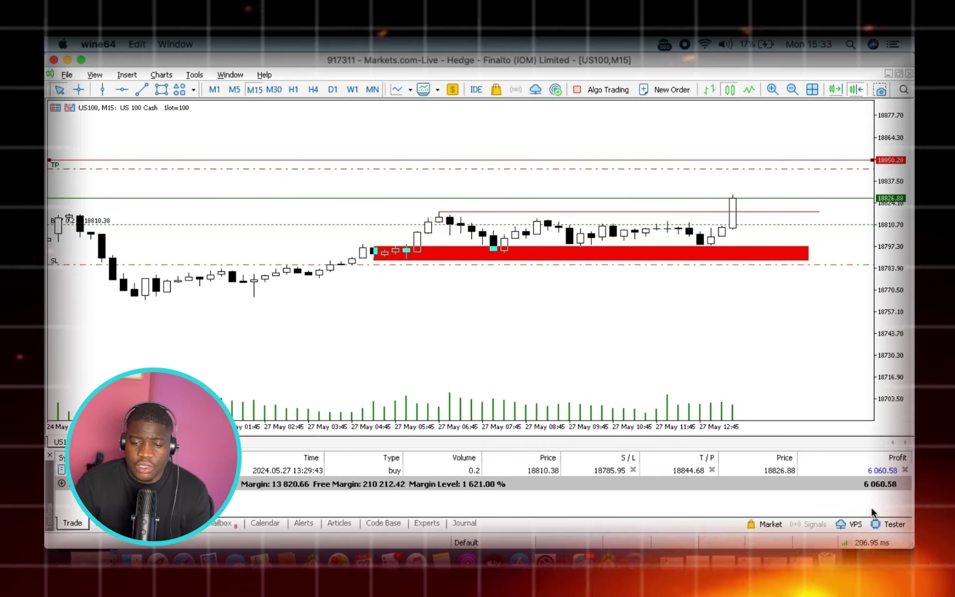
pyautogui.moveTo(888, 248); pyautogui.dragTo(886, 232)
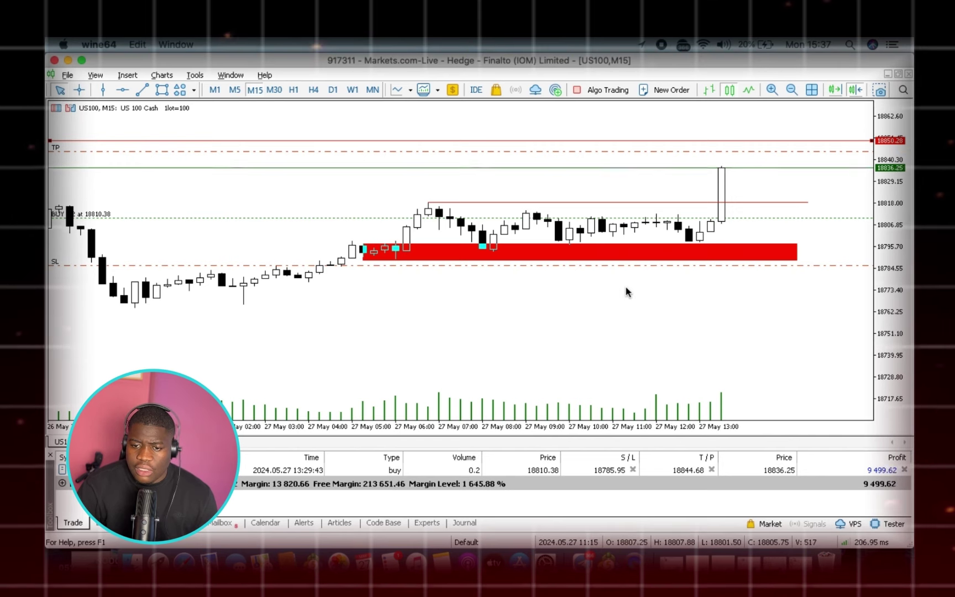
pyautogui.click(295, 89)
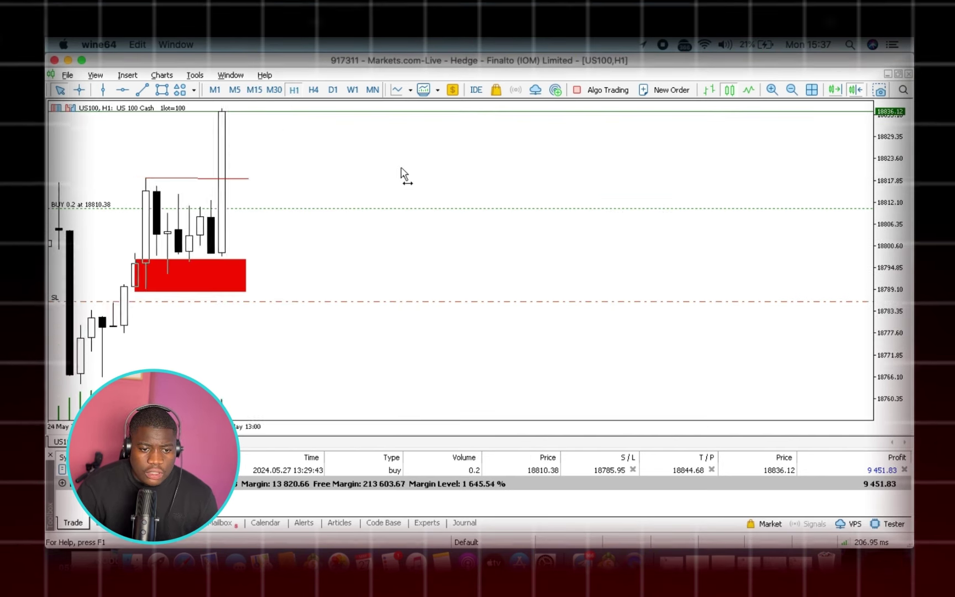